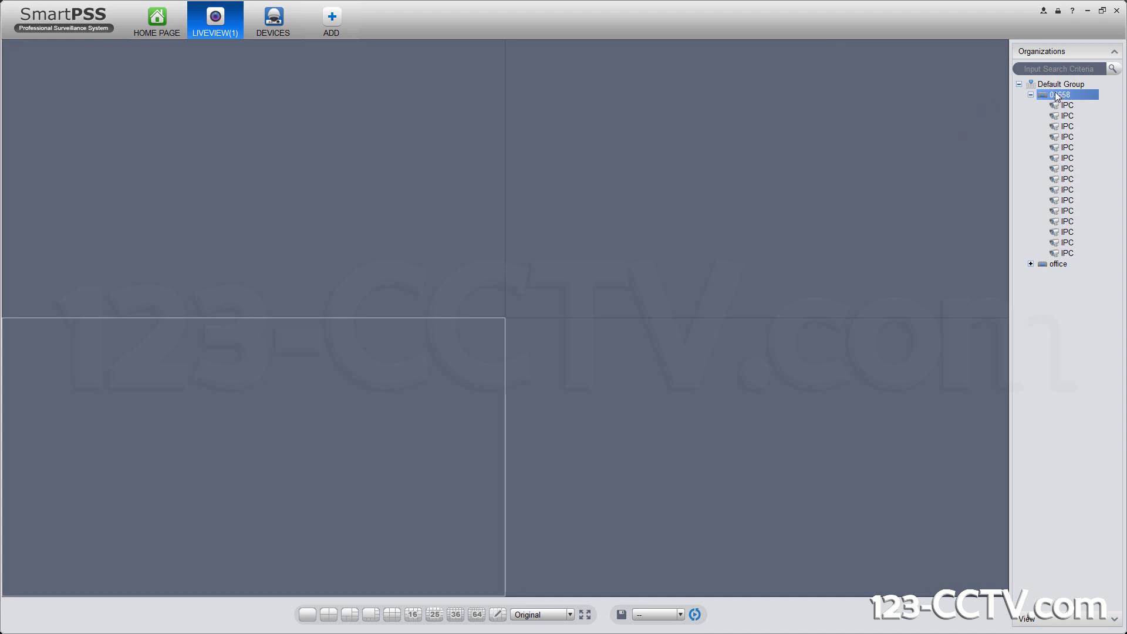
# Play the first 03658 IPC camera, page through views 2 and 3, and return to the four-pane grid.
pyautogui.doubleClick(289, 224)
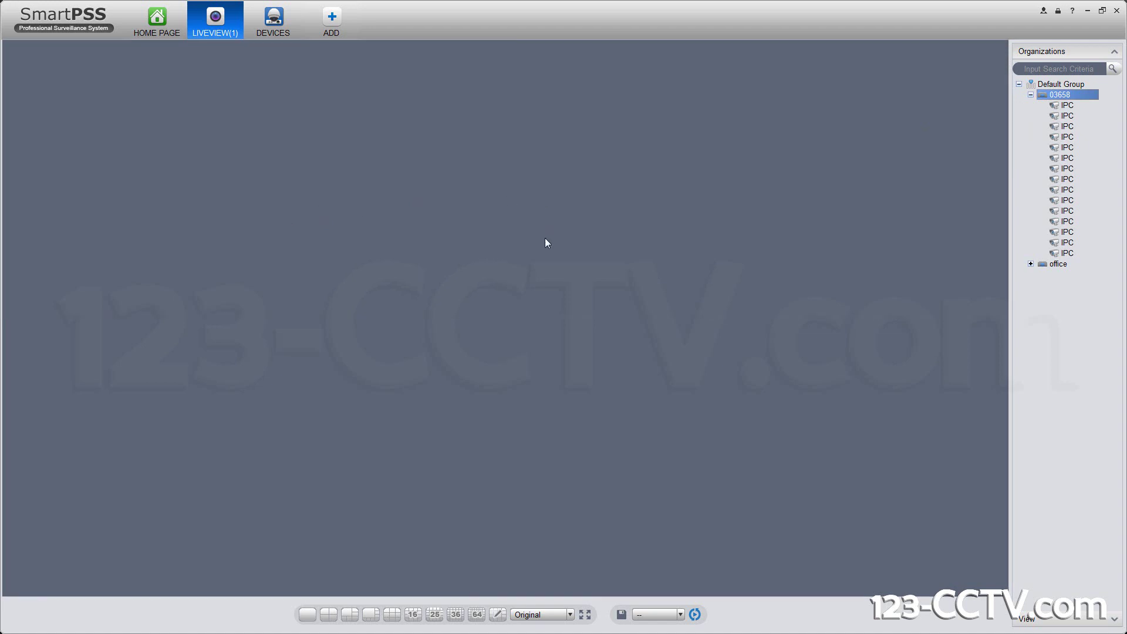
pyautogui.moveTo(1066, 103); pyautogui.dragTo(642, 112)
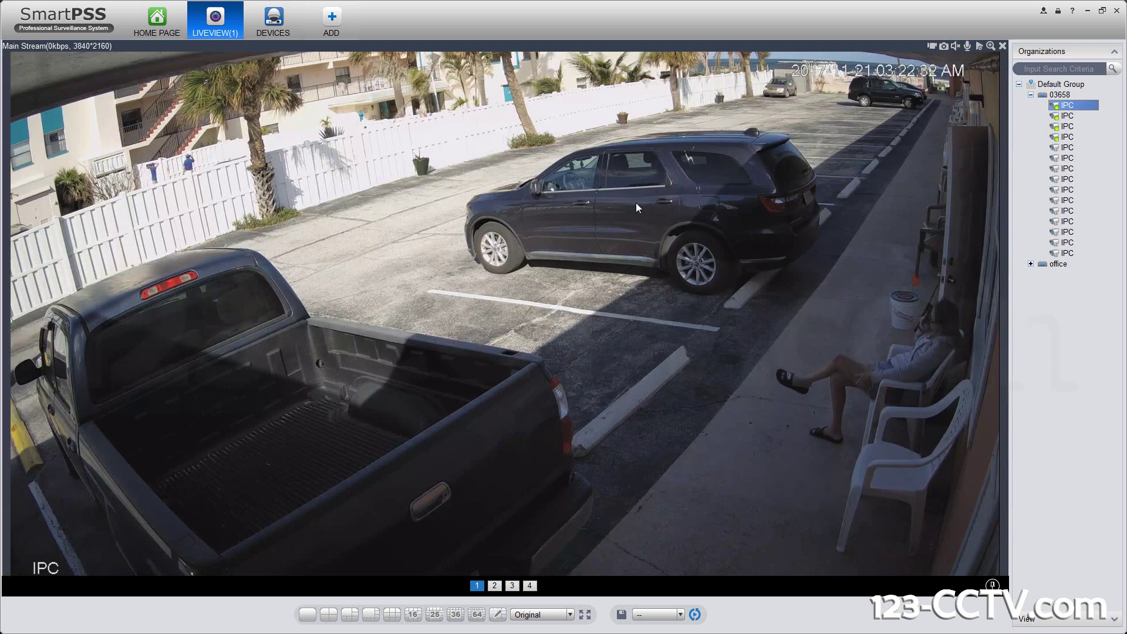
pyautogui.click(496, 586)
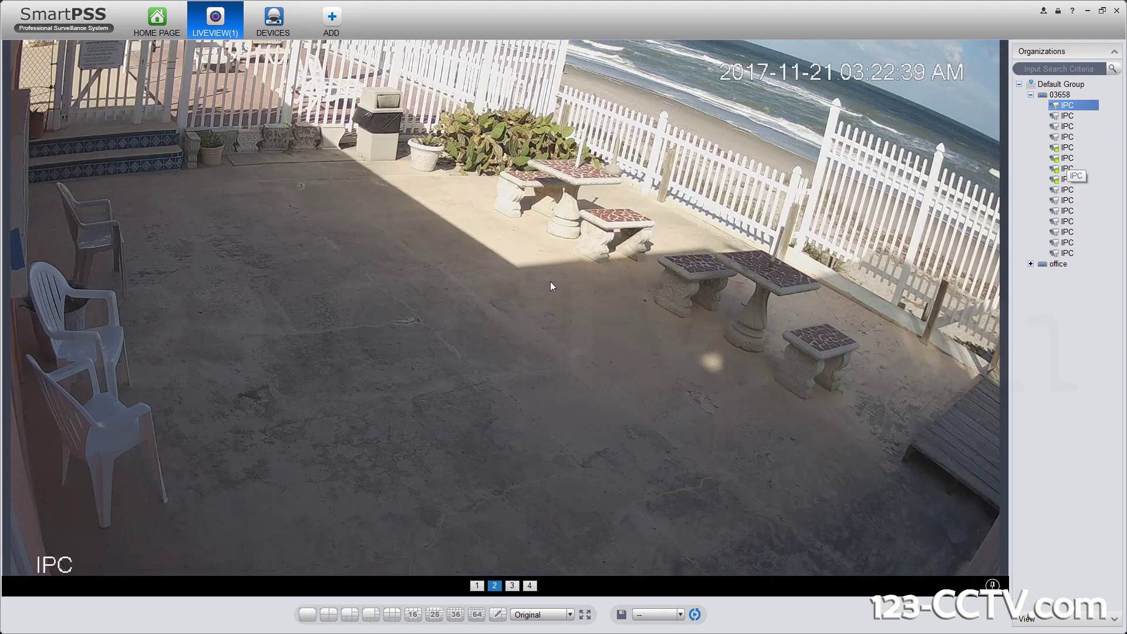
pyautogui.click(519, 595)
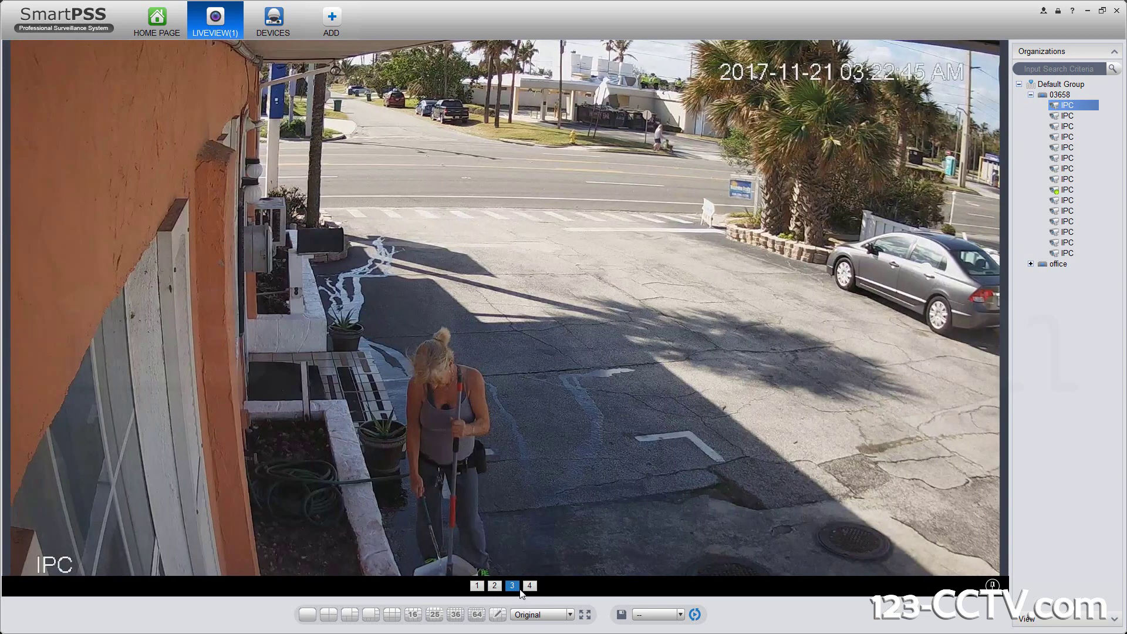
pyautogui.doubleClick(551, 545)
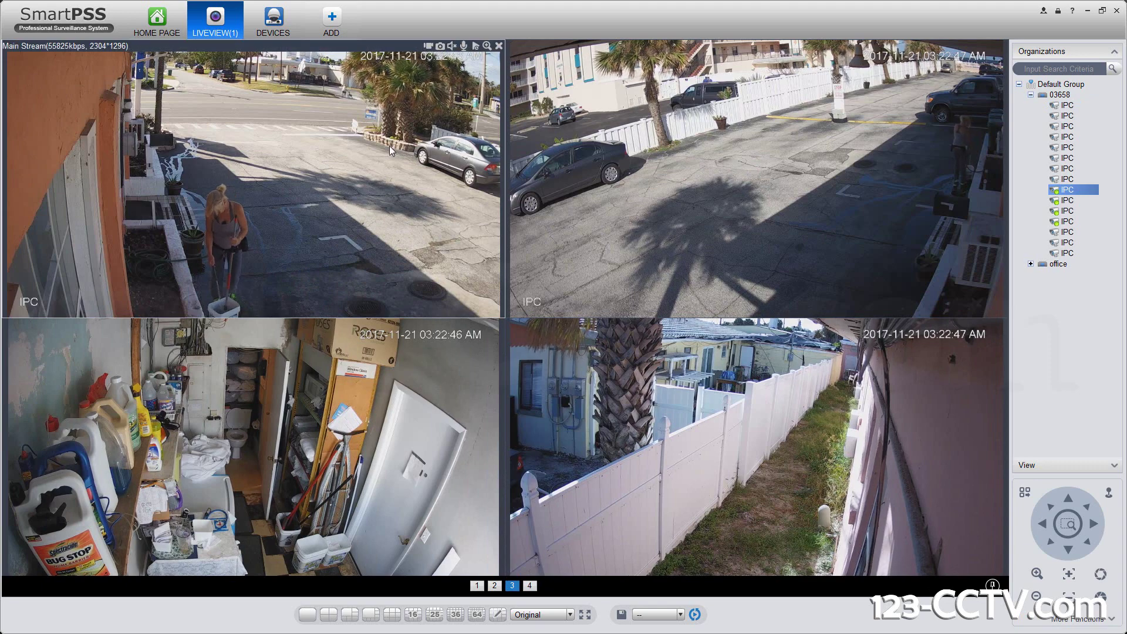
pyautogui.click(339, 460)
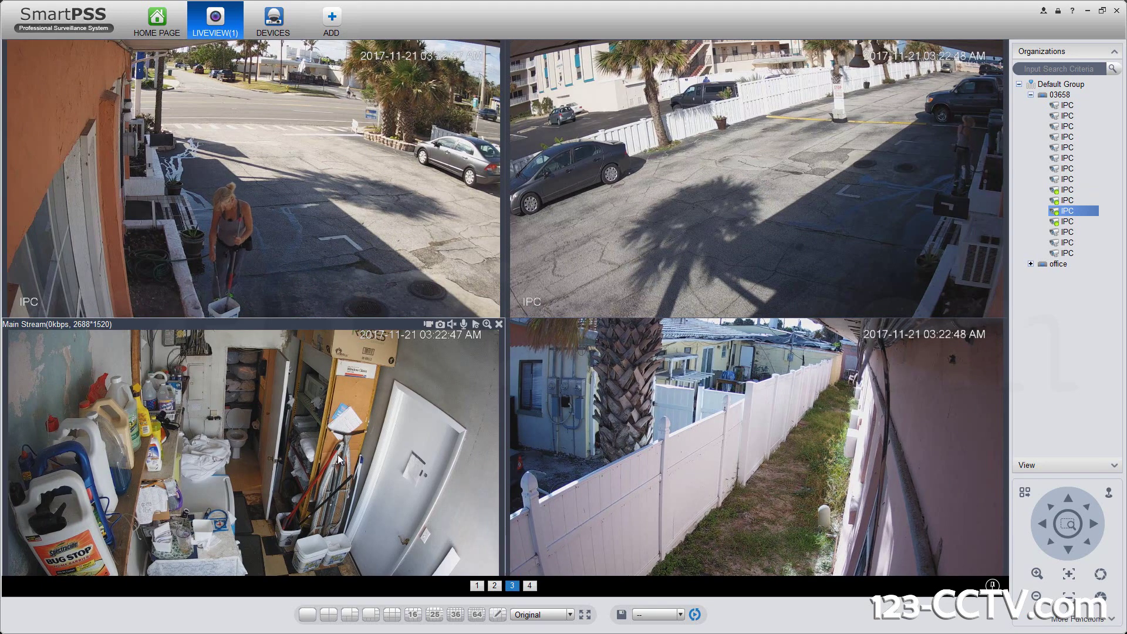
pyautogui.doubleClick(339, 460)
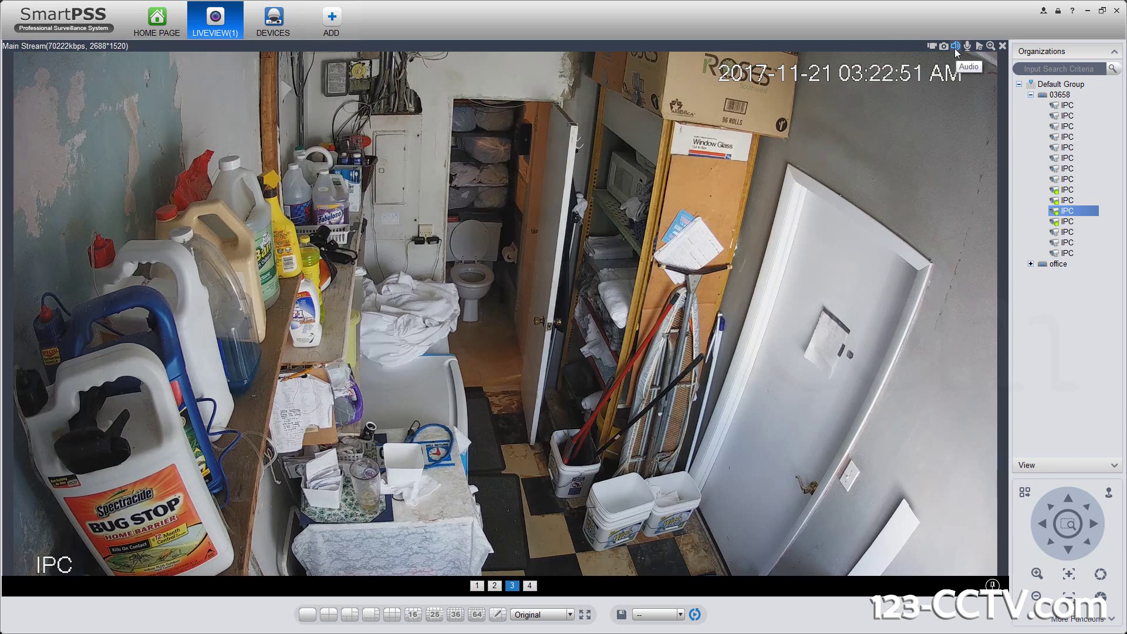
pyautogui.doubleClick(896, 124)
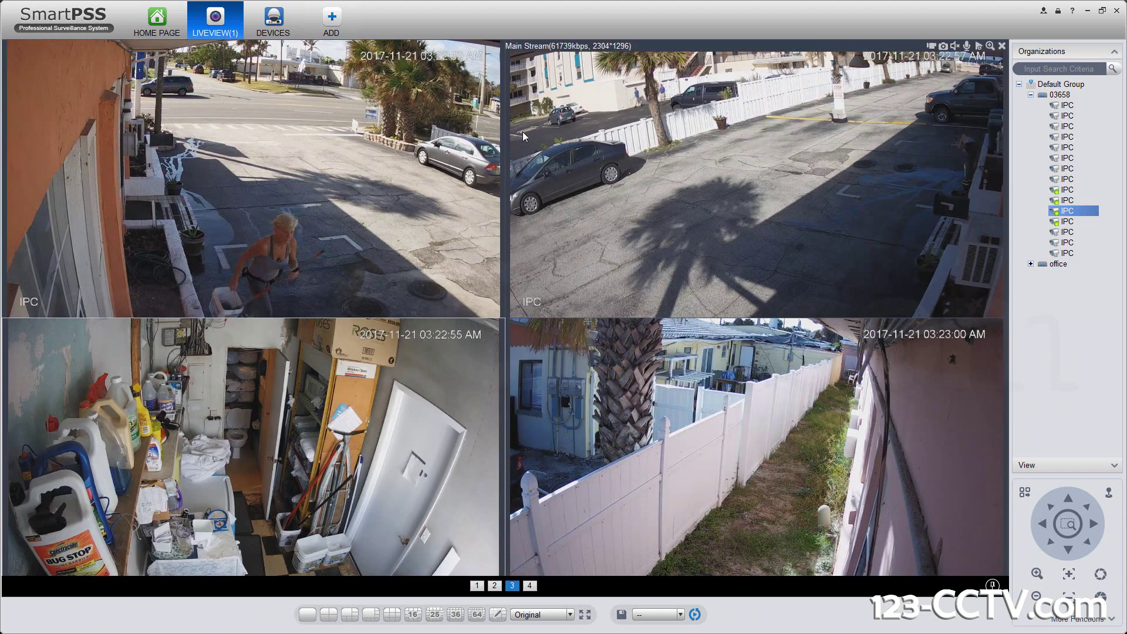
# Reopen a fresh Live View and play recorder 03658's first IPC camera in the top-left pane.
pyautogui.click(238, 6)
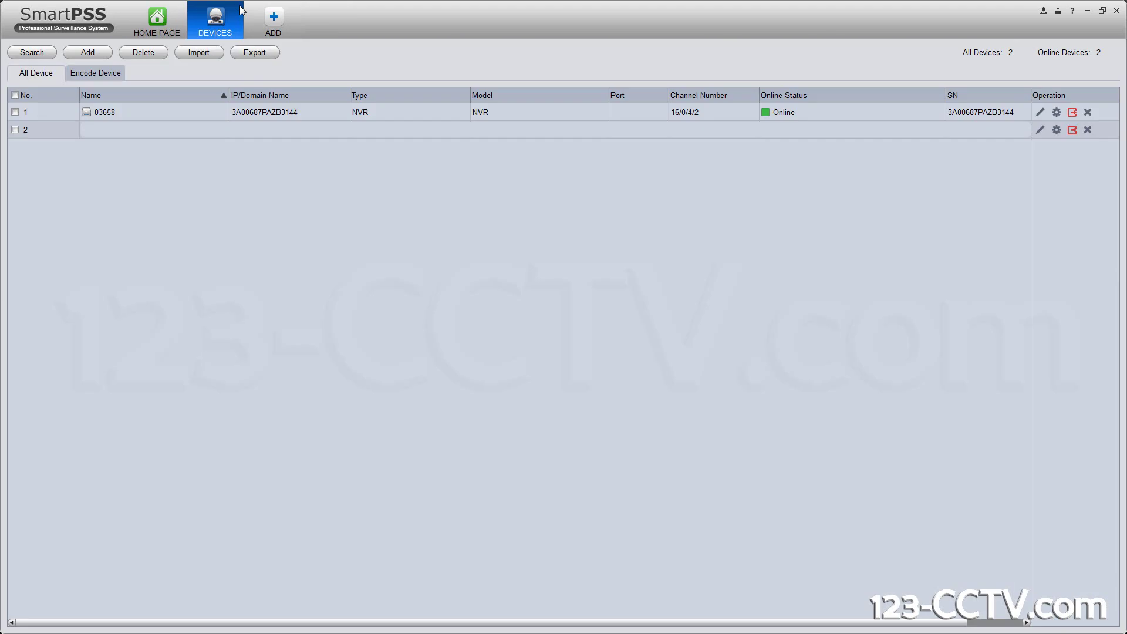
pyautogui.click(163, 20)
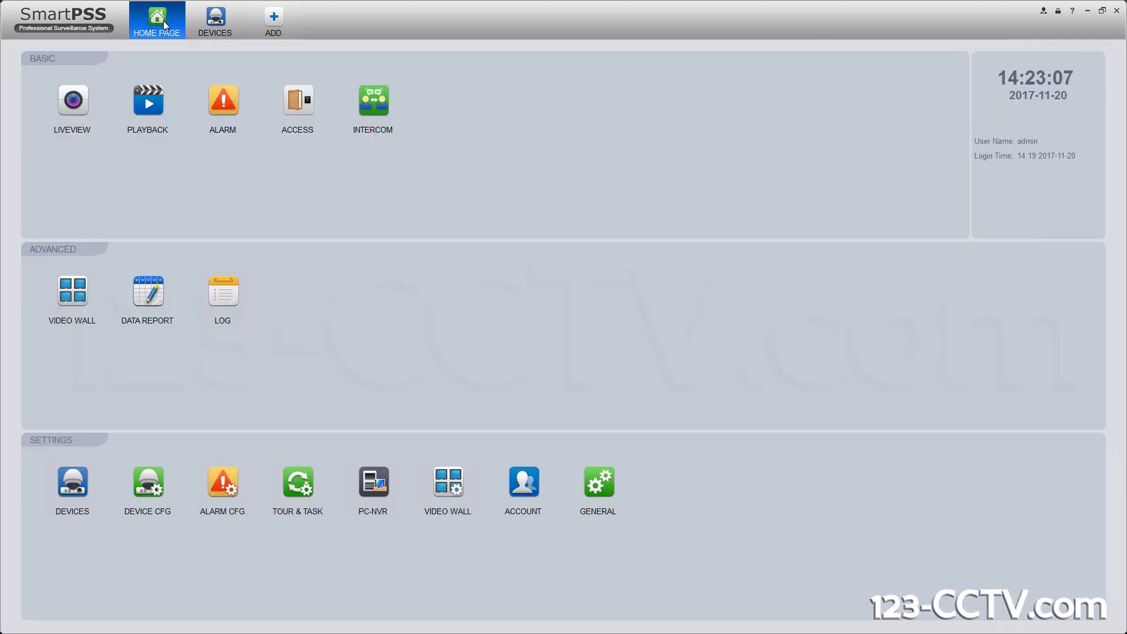
pyautogui.click(73, 101)
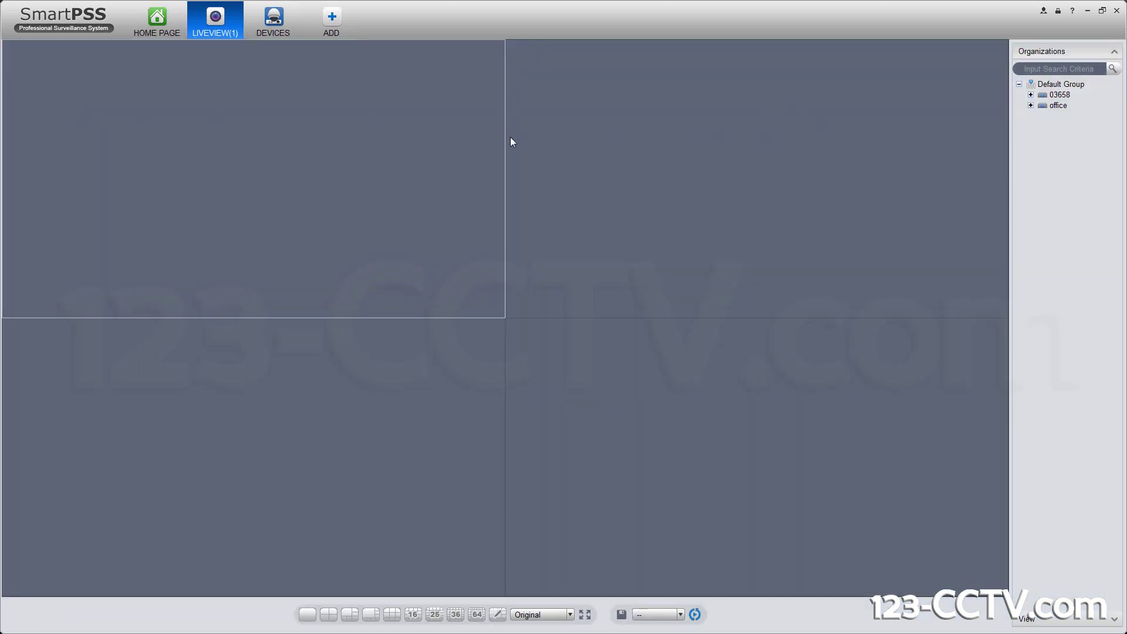
pyautogui.click(1031, 94)
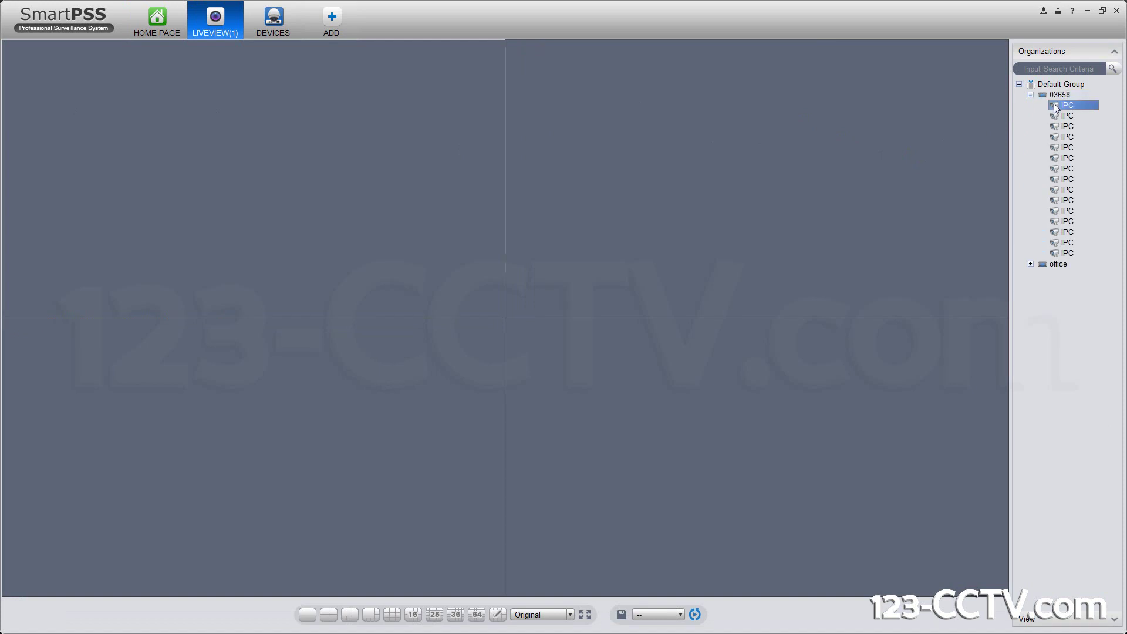
pyautogui.moveTo(392, 137); pyautogui.dragTo(394, 139)
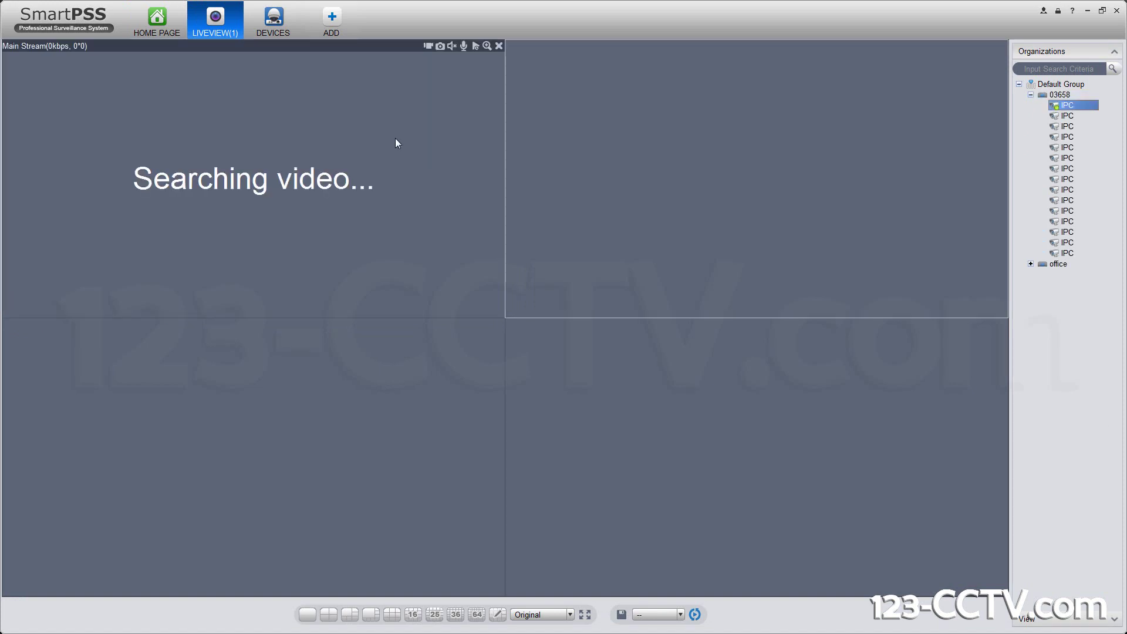
# Set the top-left camera's stream type to Sub Stream (704×480).
pyautogui.rightClick(368, 110)
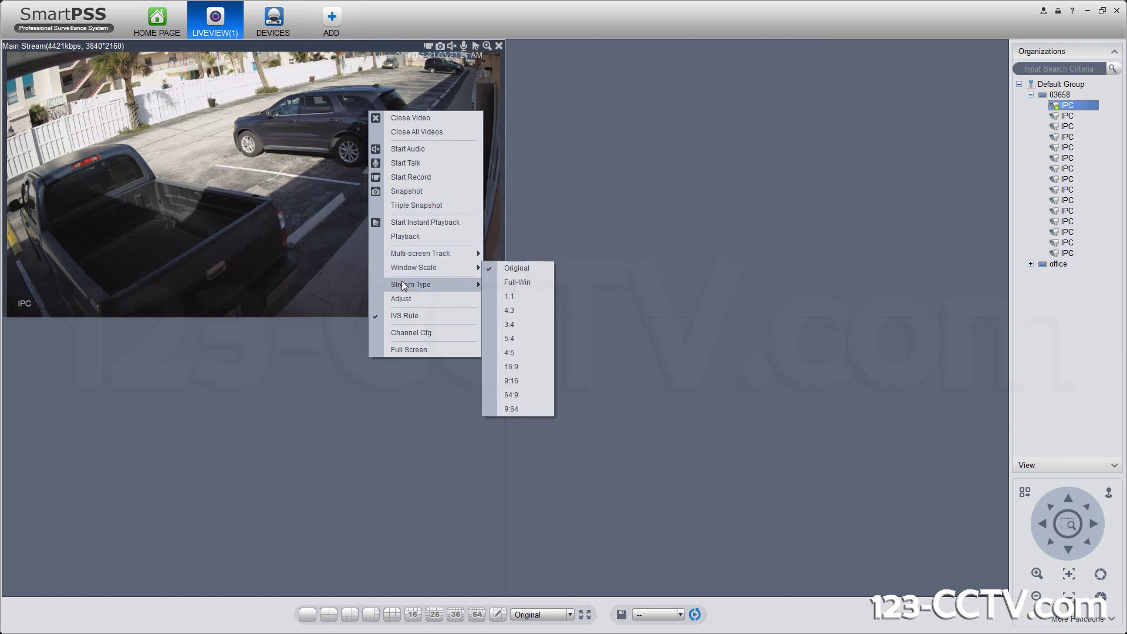
pyautogui.moveTo(404, 287)
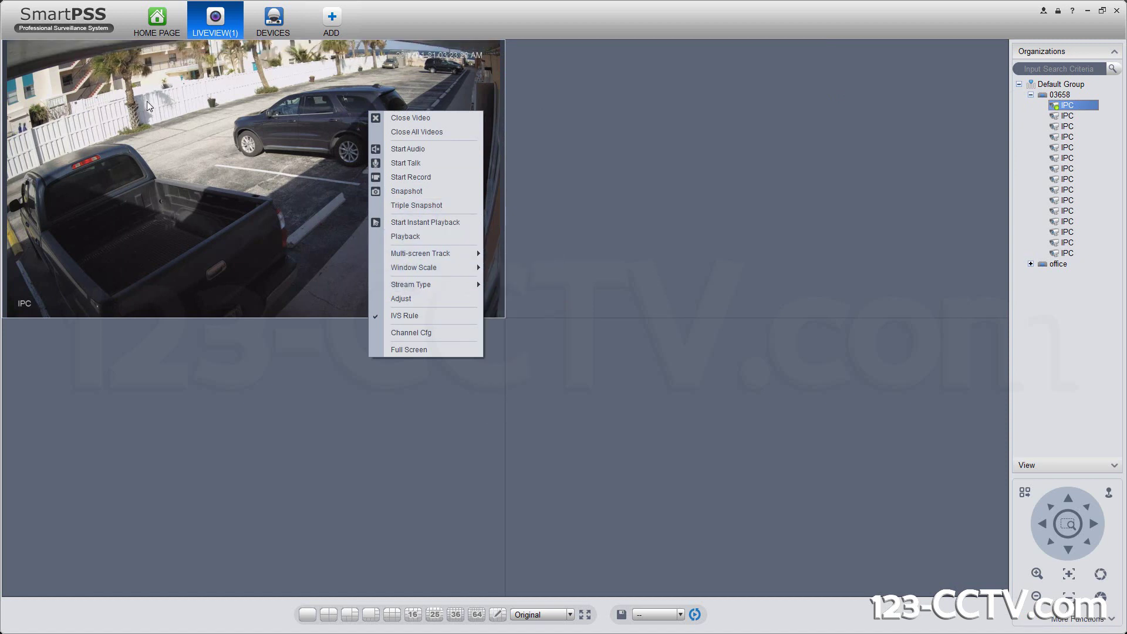
pyautogui.click(130, 73)
pyautogui.moveTo(130, 72)
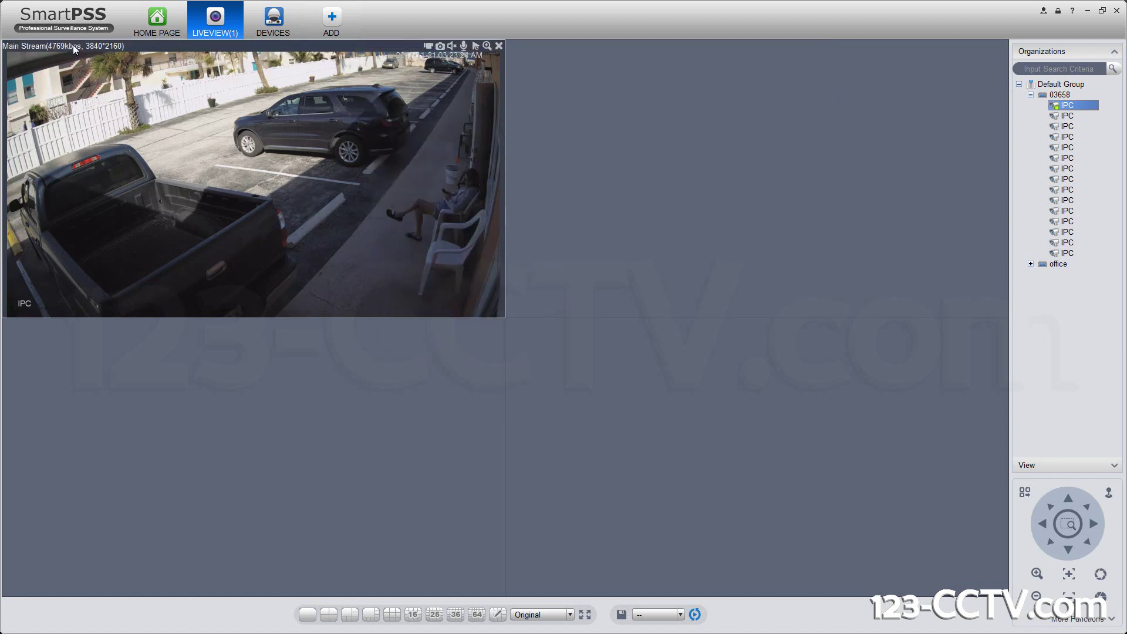
pyautogui.rightClick(143, 73)
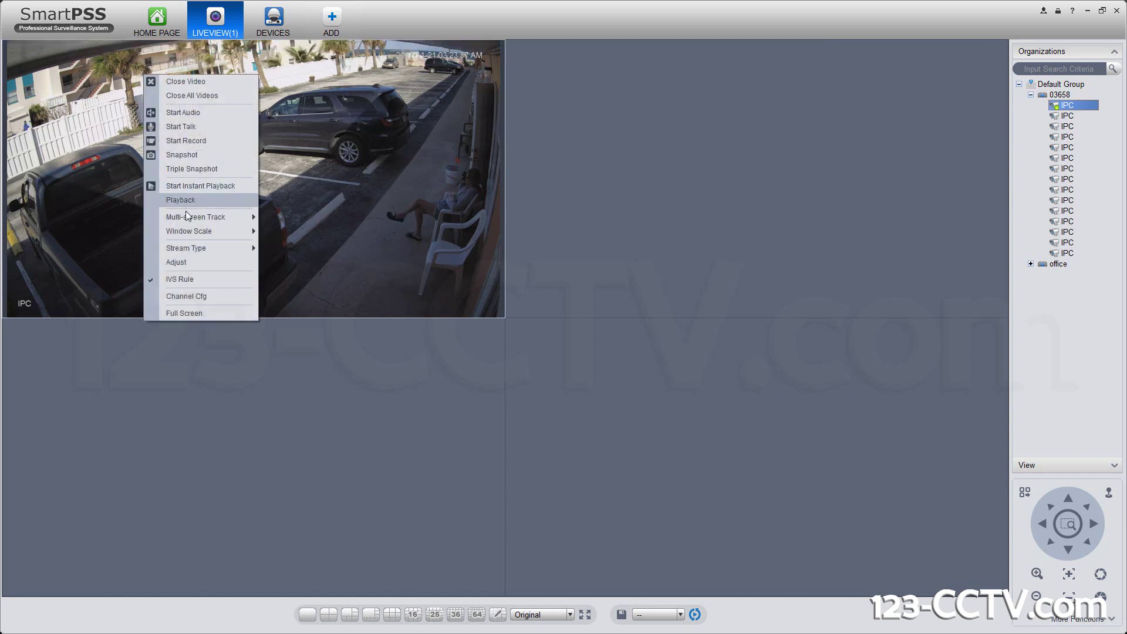
pyautogui.moveTo(195, 250)
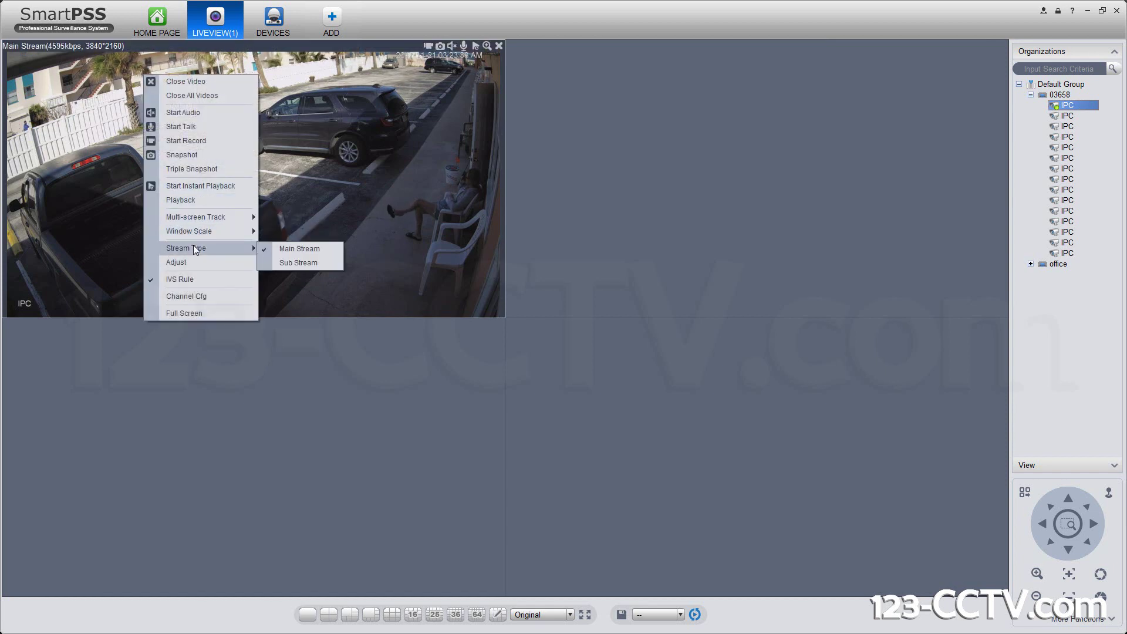
pyautogui.click(282, 262)
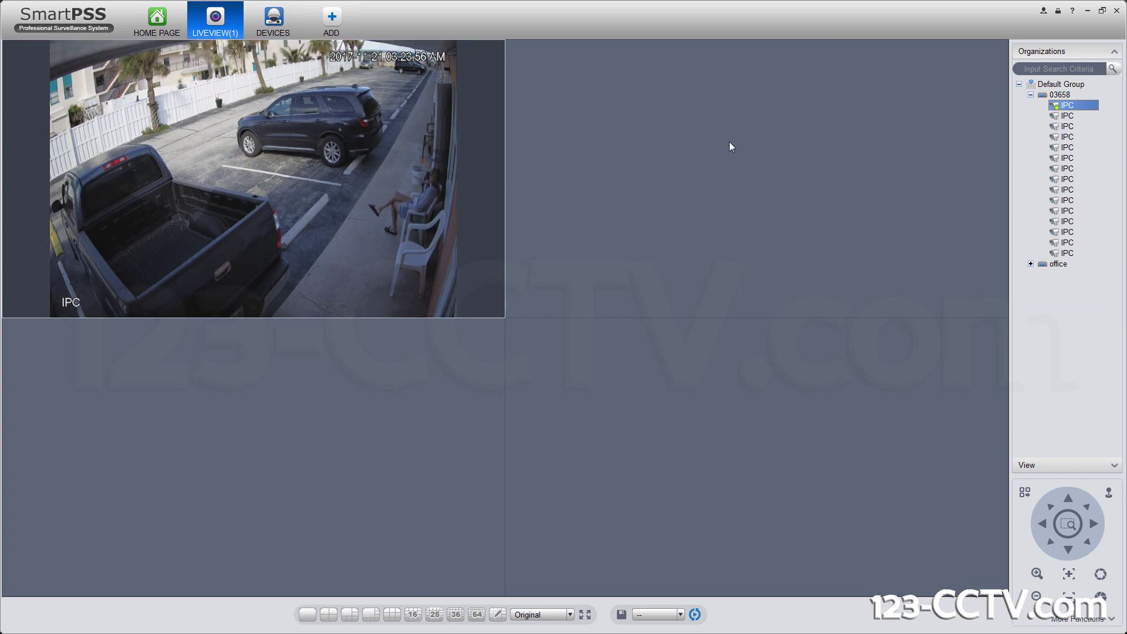
# Play the ninth 03658 IPC camera on its sub stream in the top-right pane.
pyautogui.click(763, 143)
pyautogui.click(1063, 191)
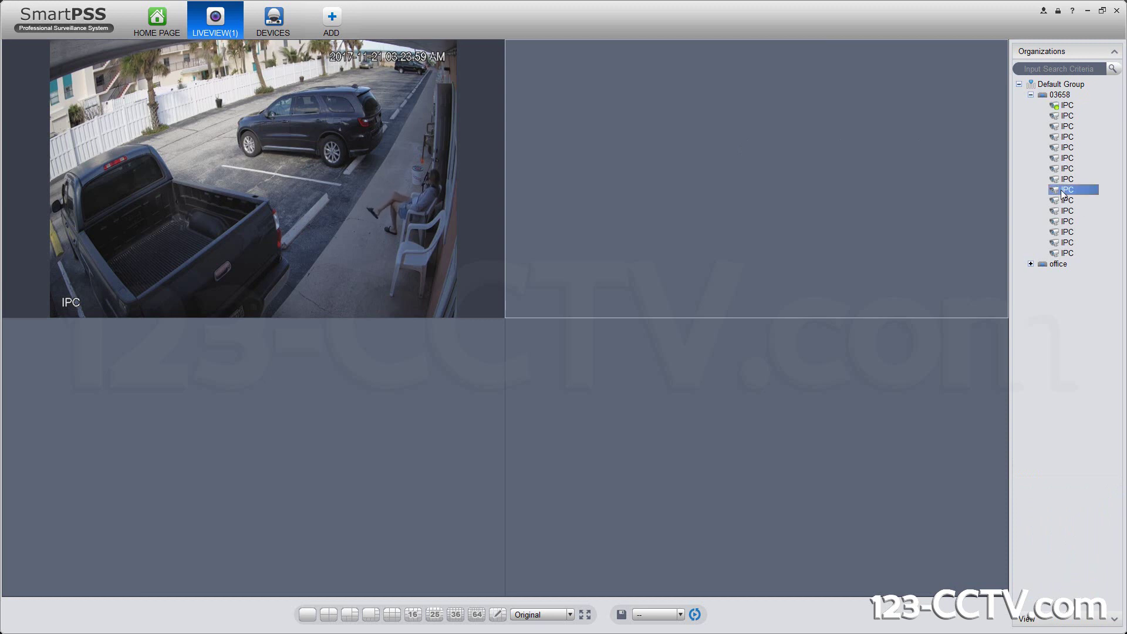
pyautogui.moveTo(1062, 192); pyautogui.dragTo(824, 136)
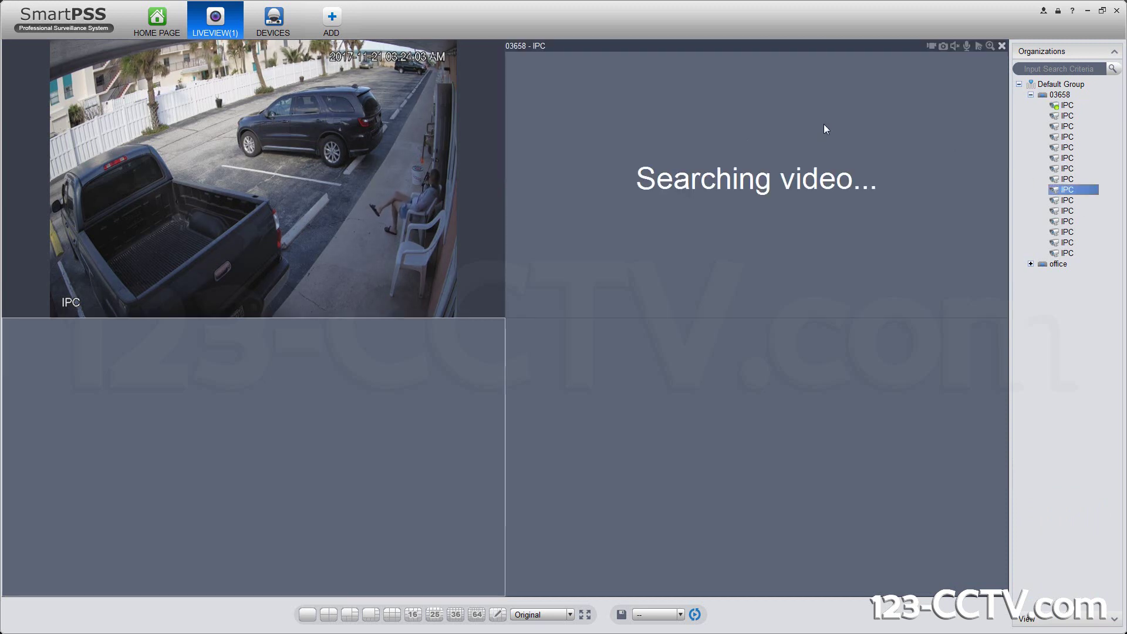
pyautogui.rightClick(728, 113)
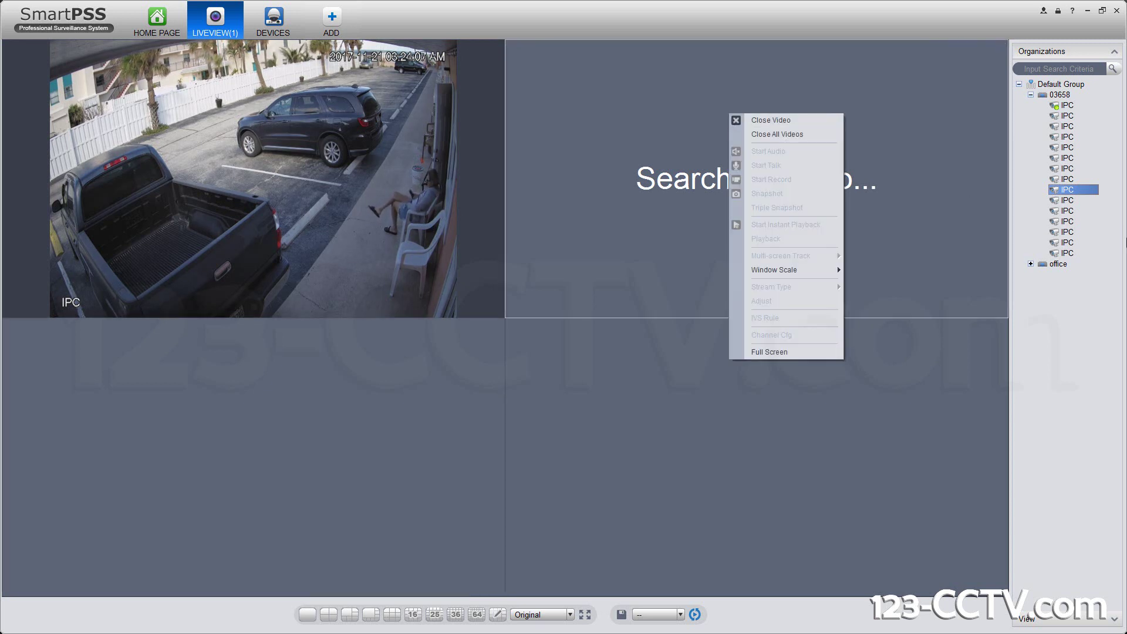
pyautogui.click(1063, 193)
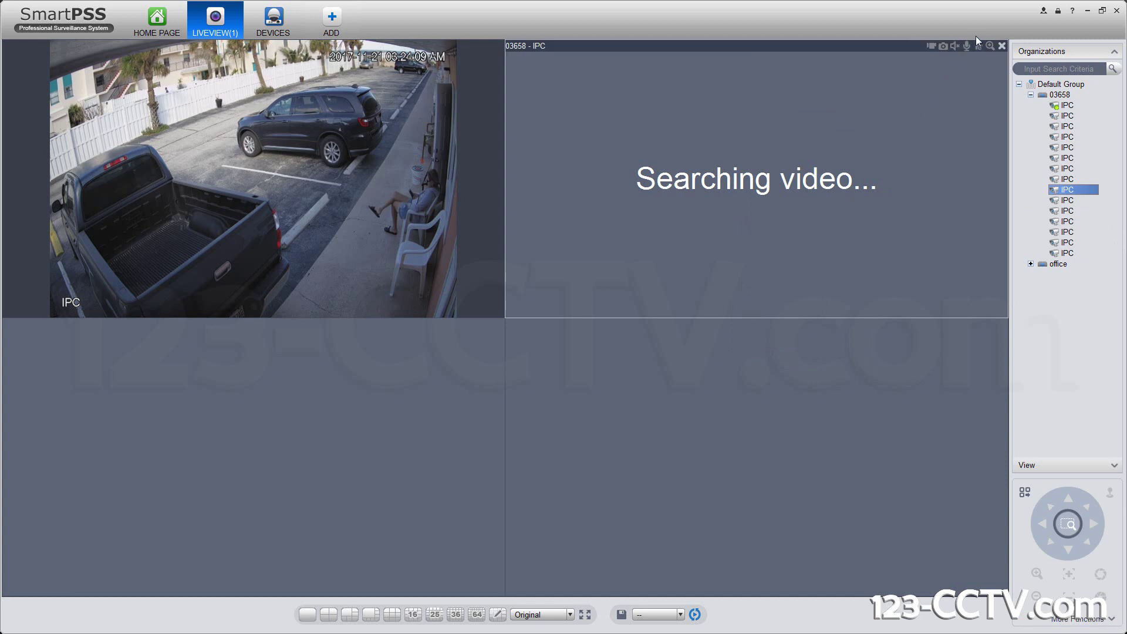
pyautogui.click(1002, 48)
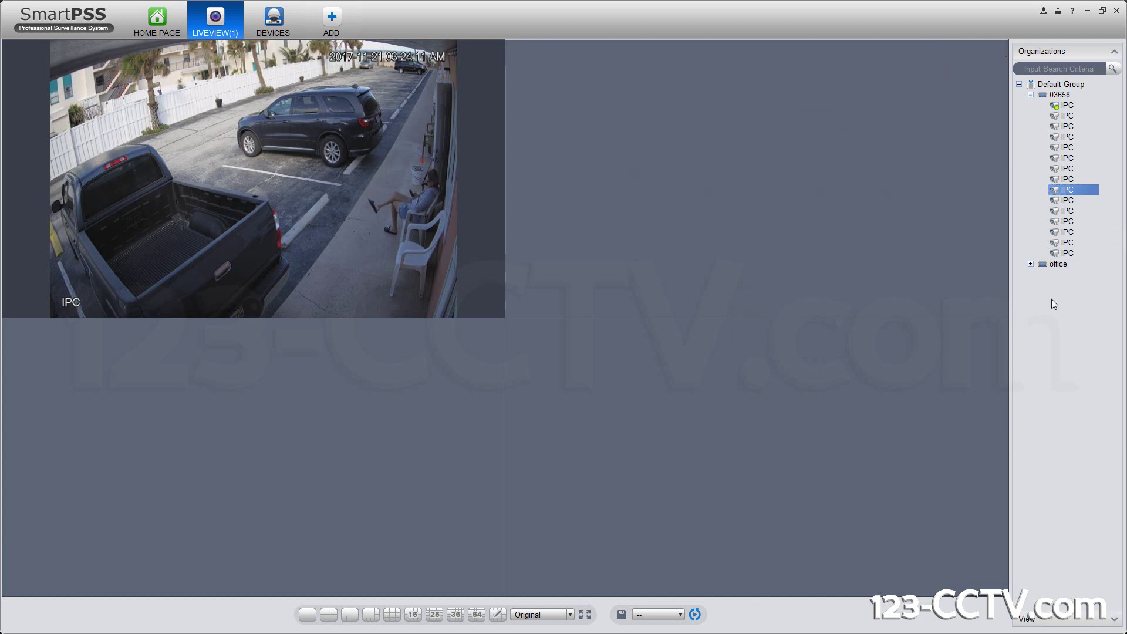
pyautogui.rightClick(1067, 192)
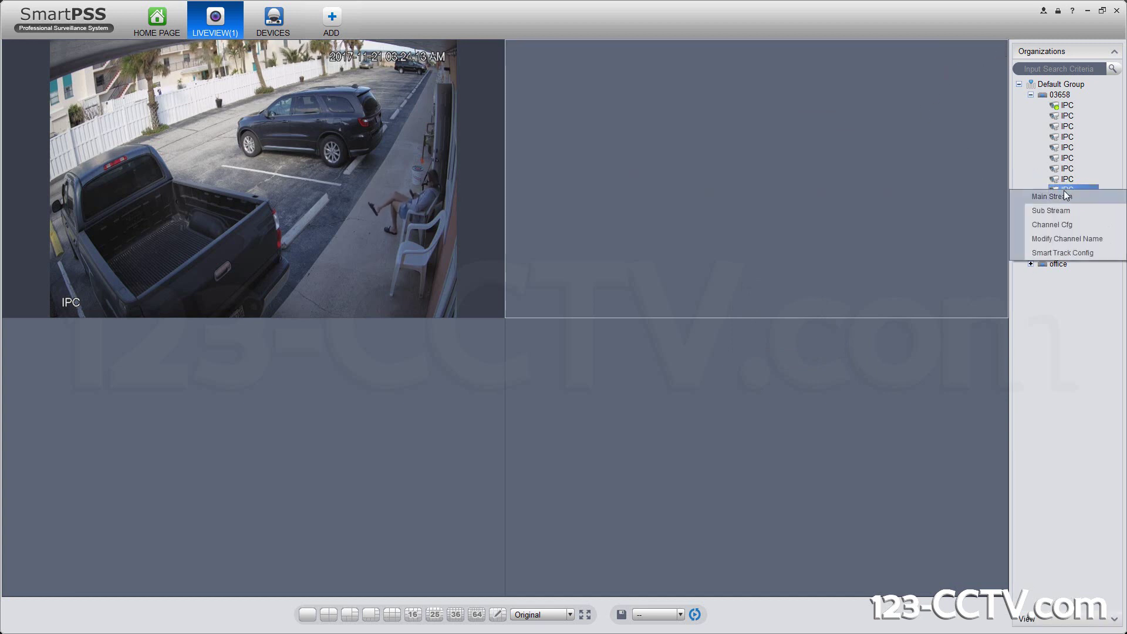
pyautogui.click(1063, 212)
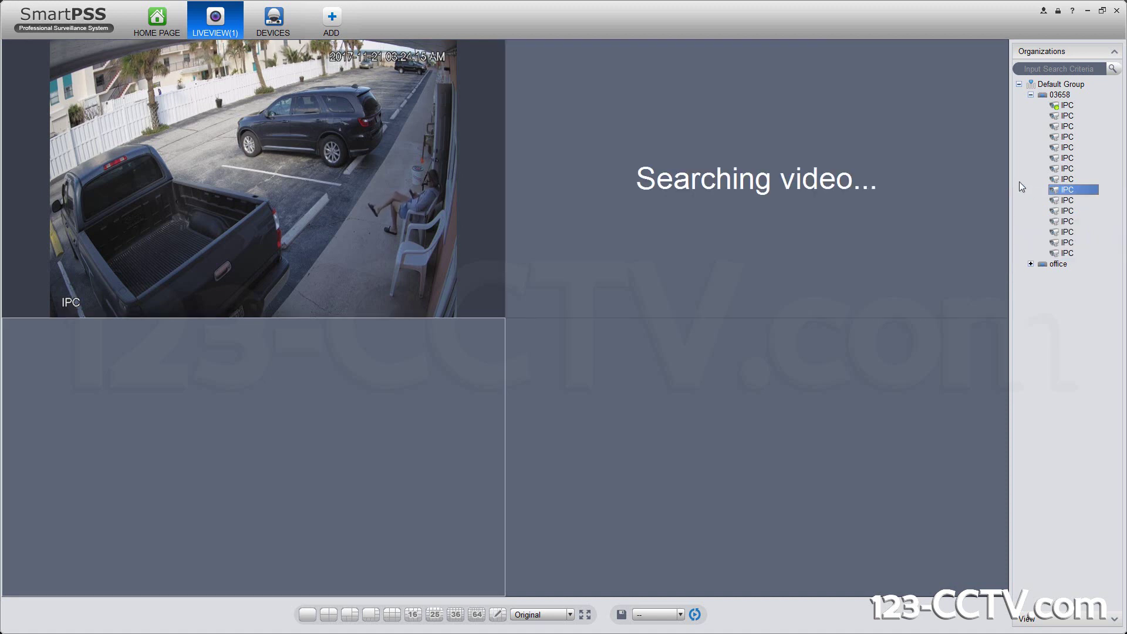
# Expand the office recorder and play its Front camera on the sub stream.
pyautogui.doubleClick(1045, 265)
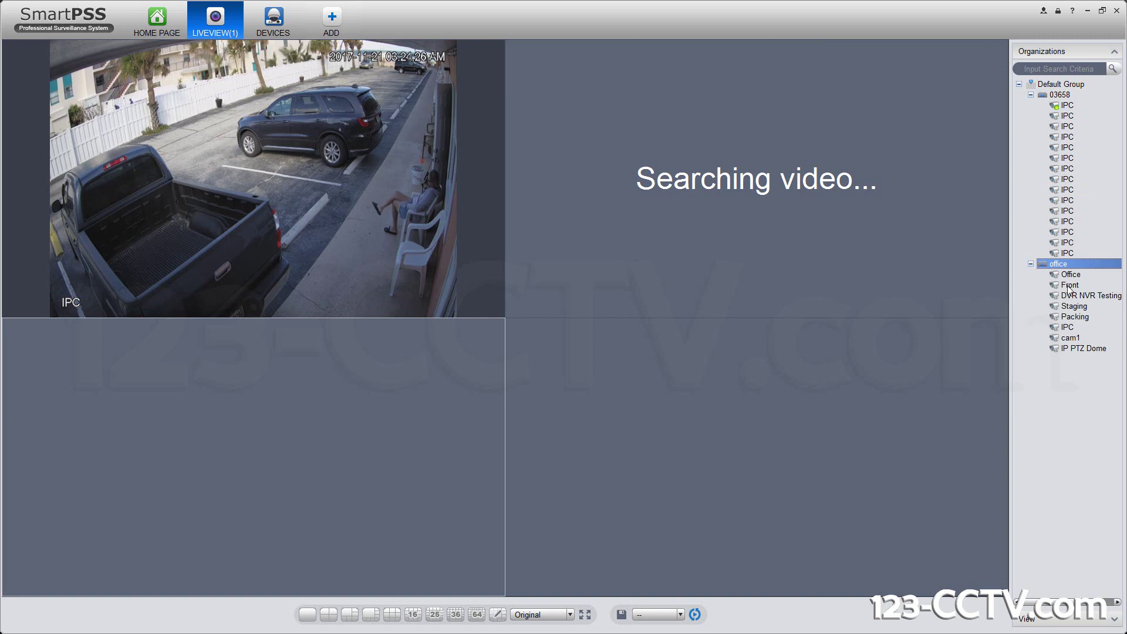
pyautogui.rightClick(1068, 286)
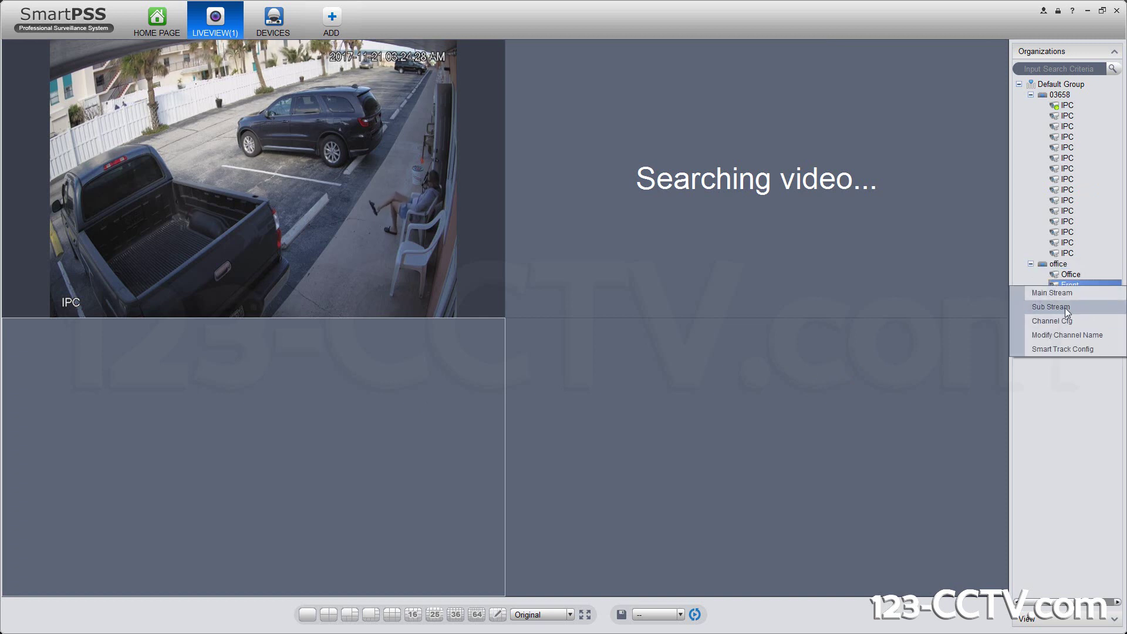
pyautogui.click(1050, 307)
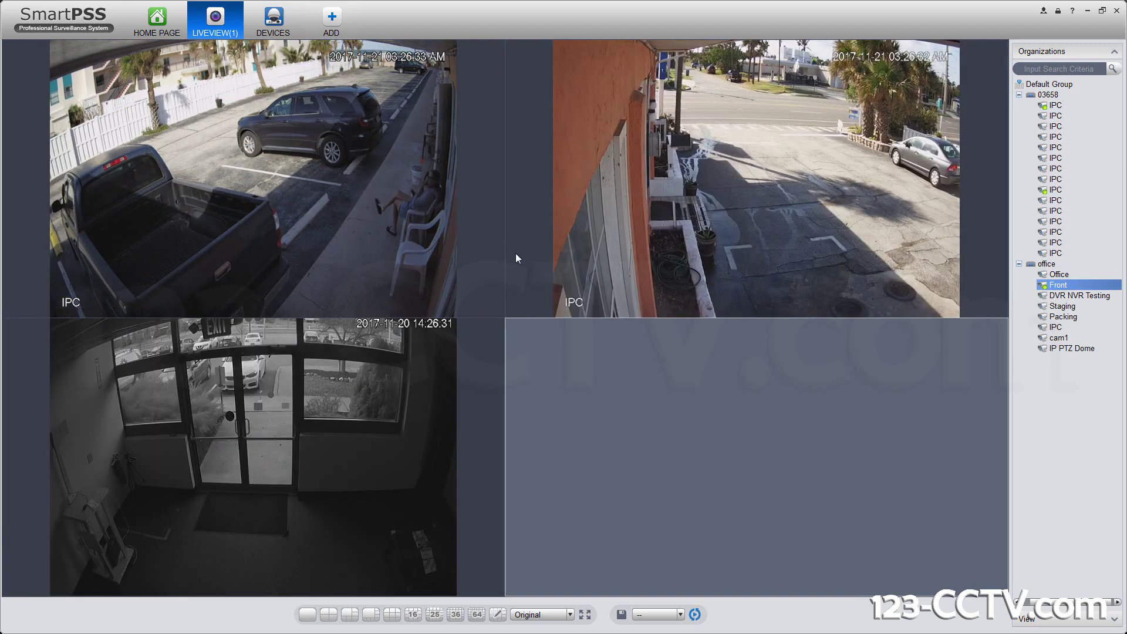
# Save the current layout as view 'view1' and expand Default Group in the View panel.
pyautogui.moveTo(527, 248)
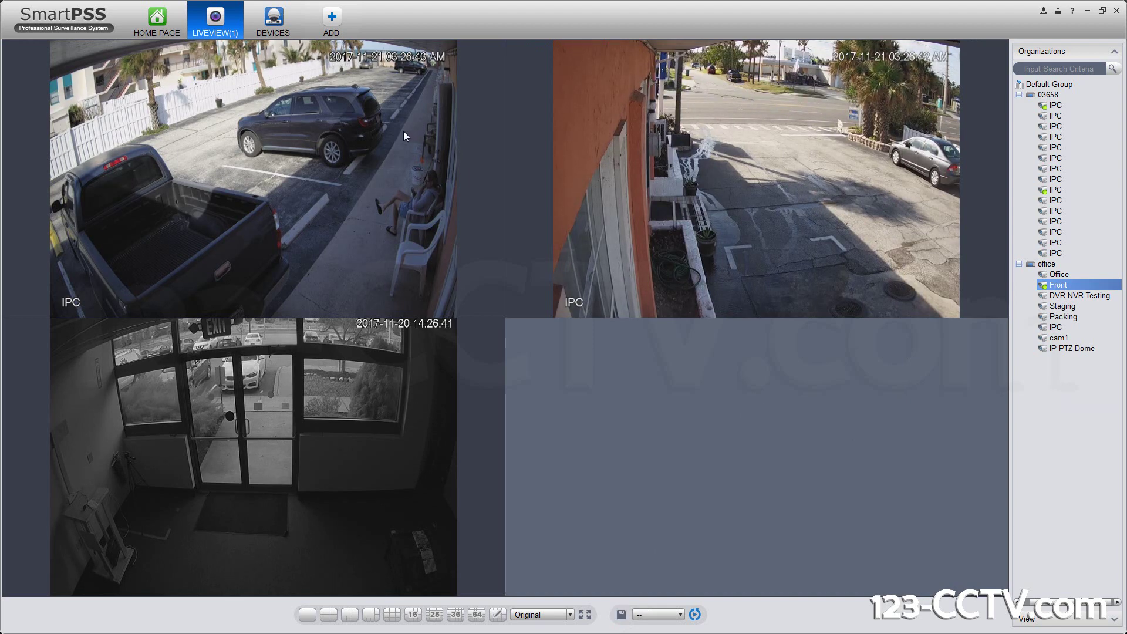
pyautogui.moveTo(387, 136)
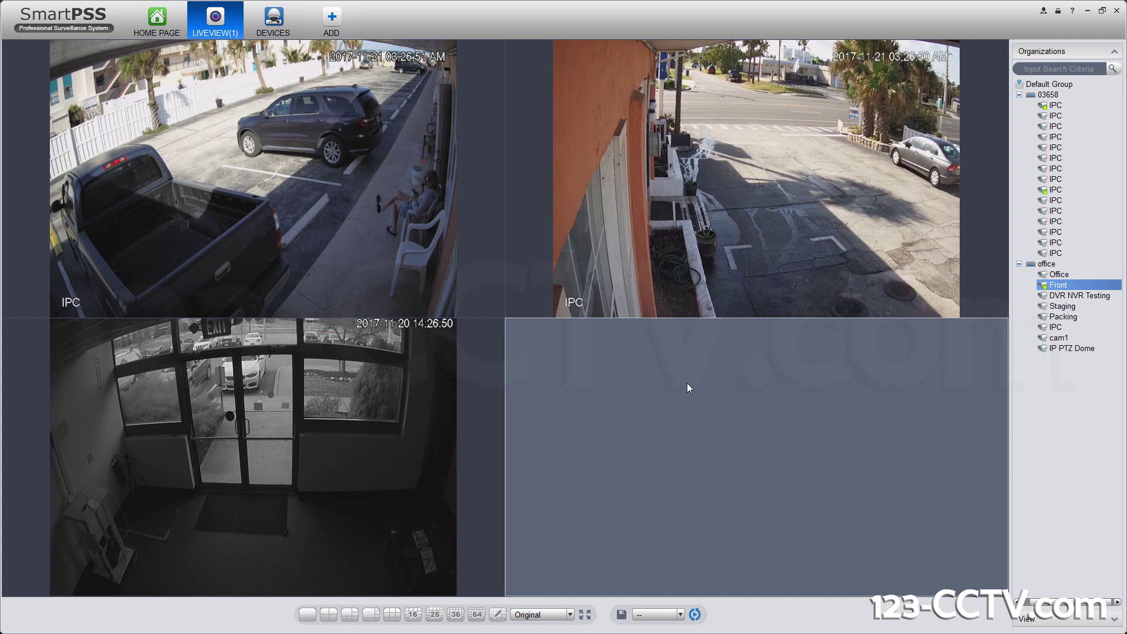
pyautogui.click(621, 613)
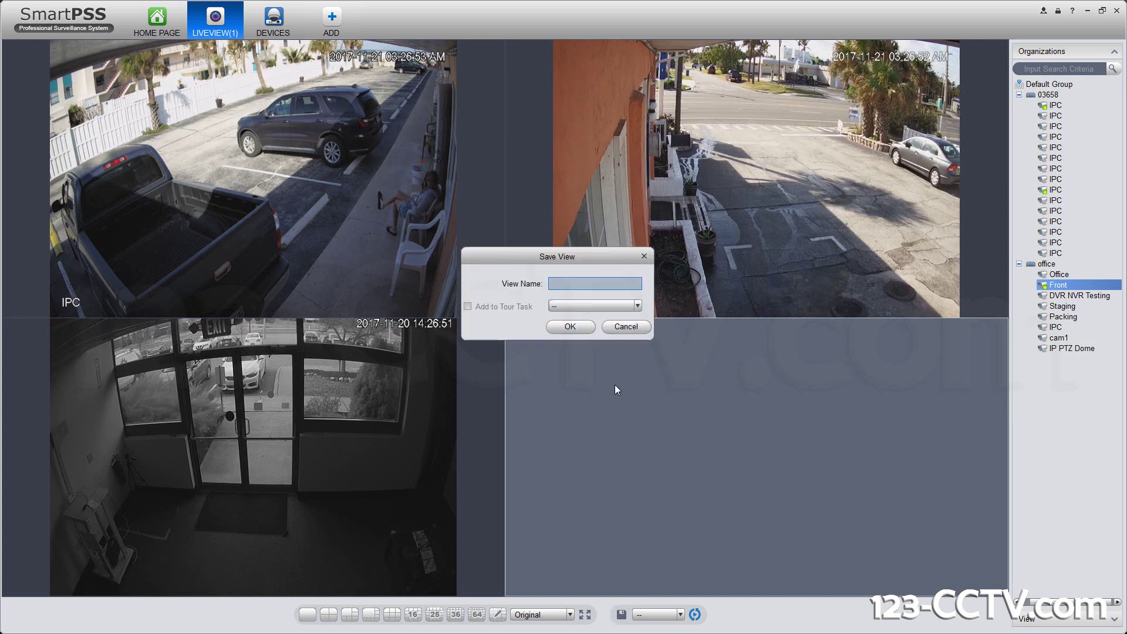
pyautogui.write('view1')
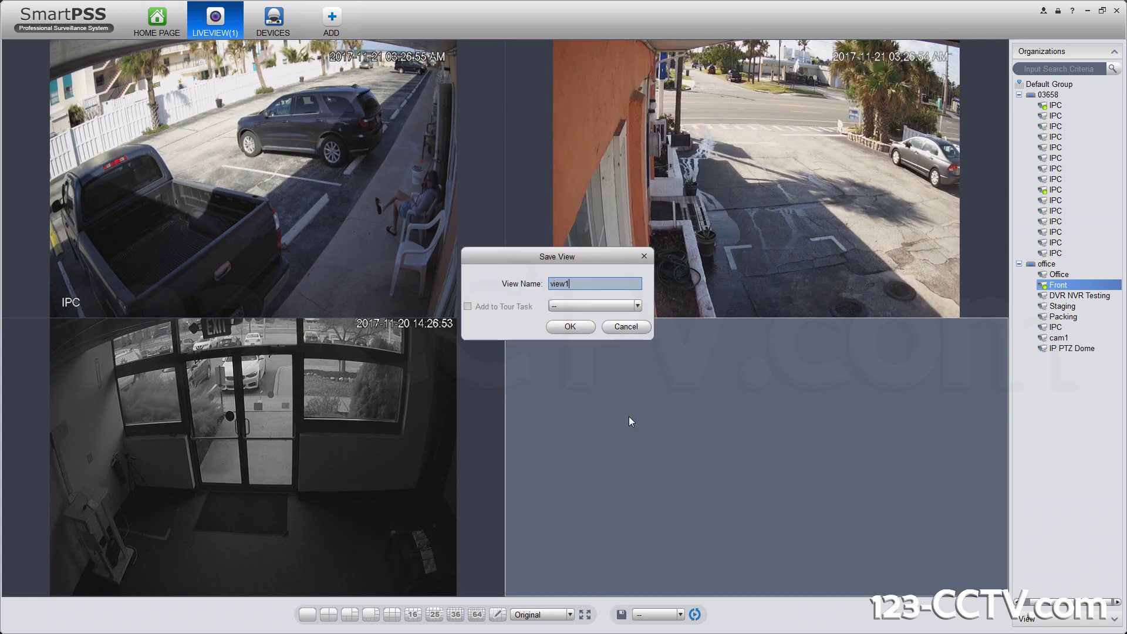
pyautogui.click(567, 329)
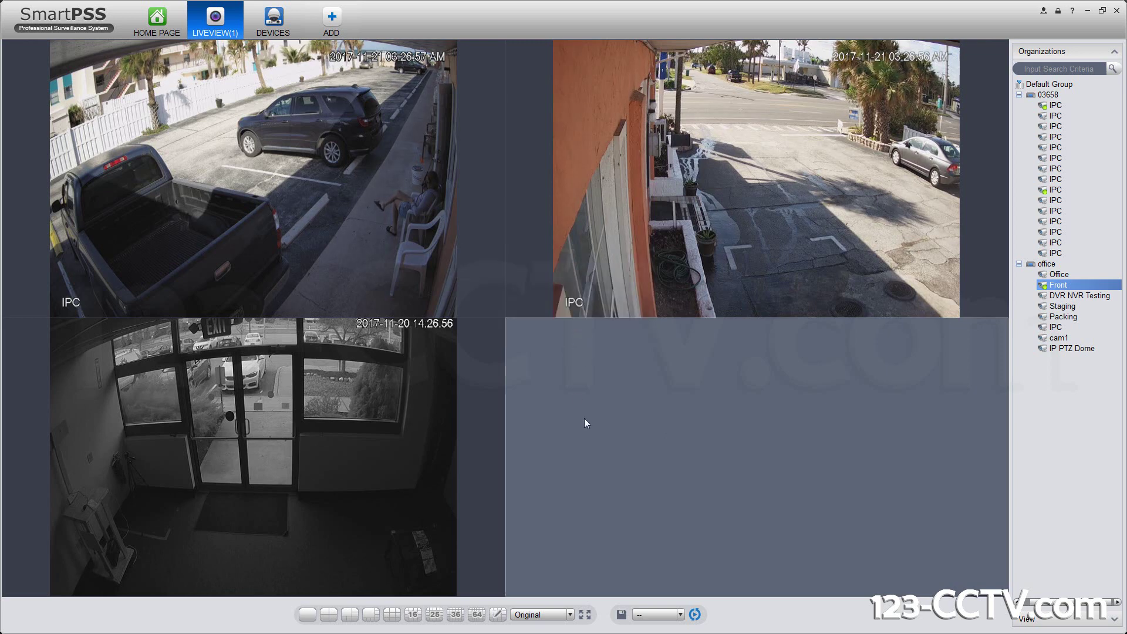
pyautogui.click(1040, 51)
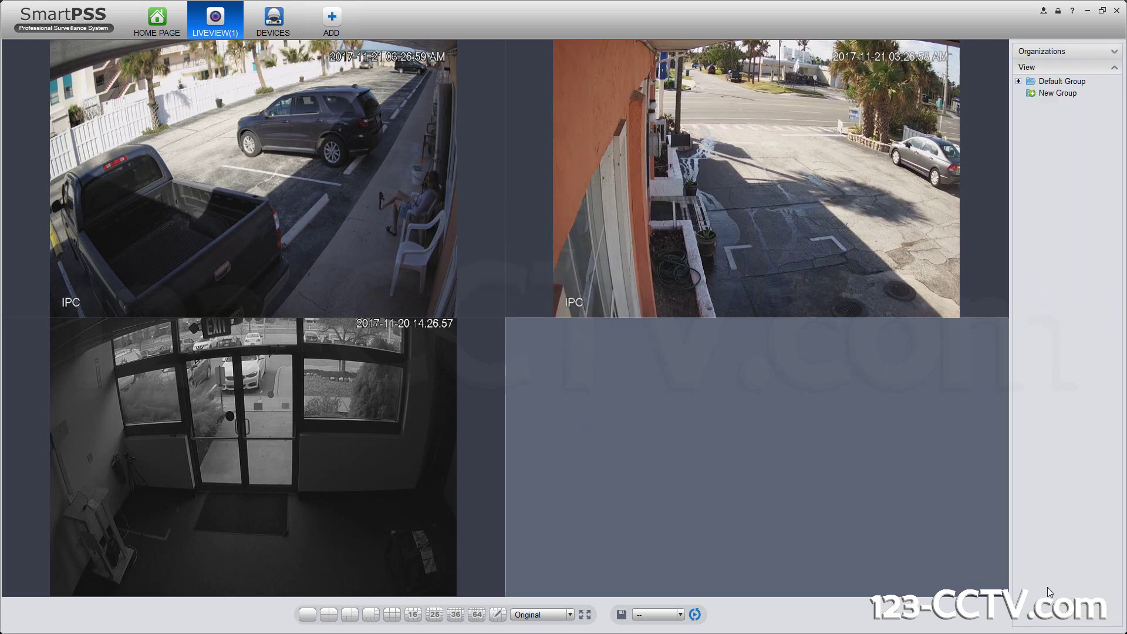
pyautogui.click(1019, 81)
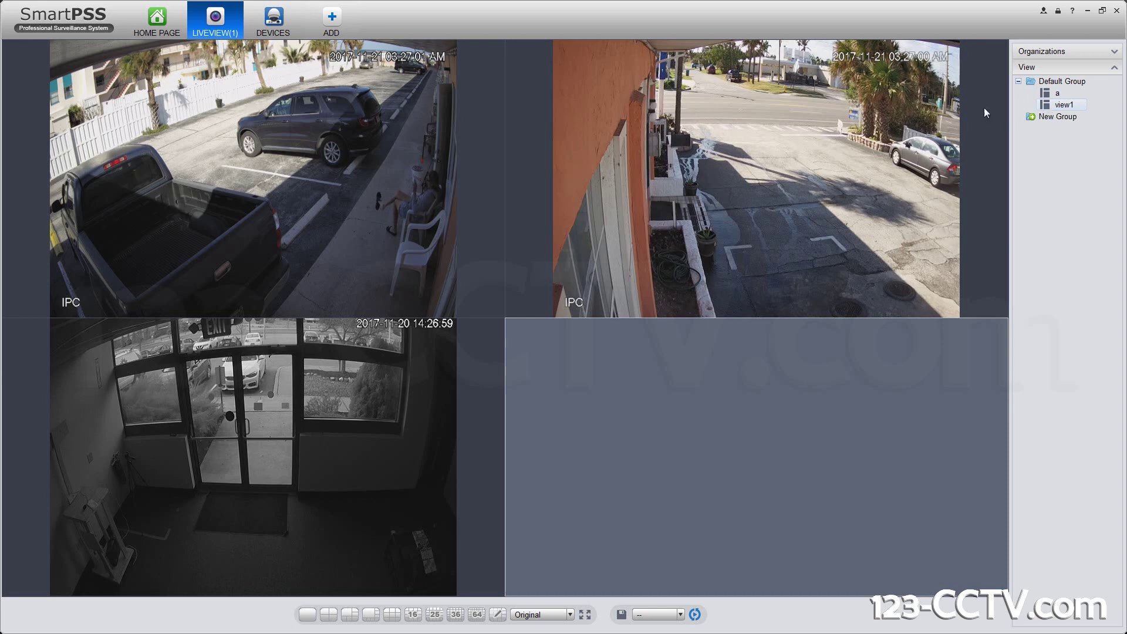
# Close the Live View and Devices tabs and start a fresh Live View.
pyautogui.click(238, 7)
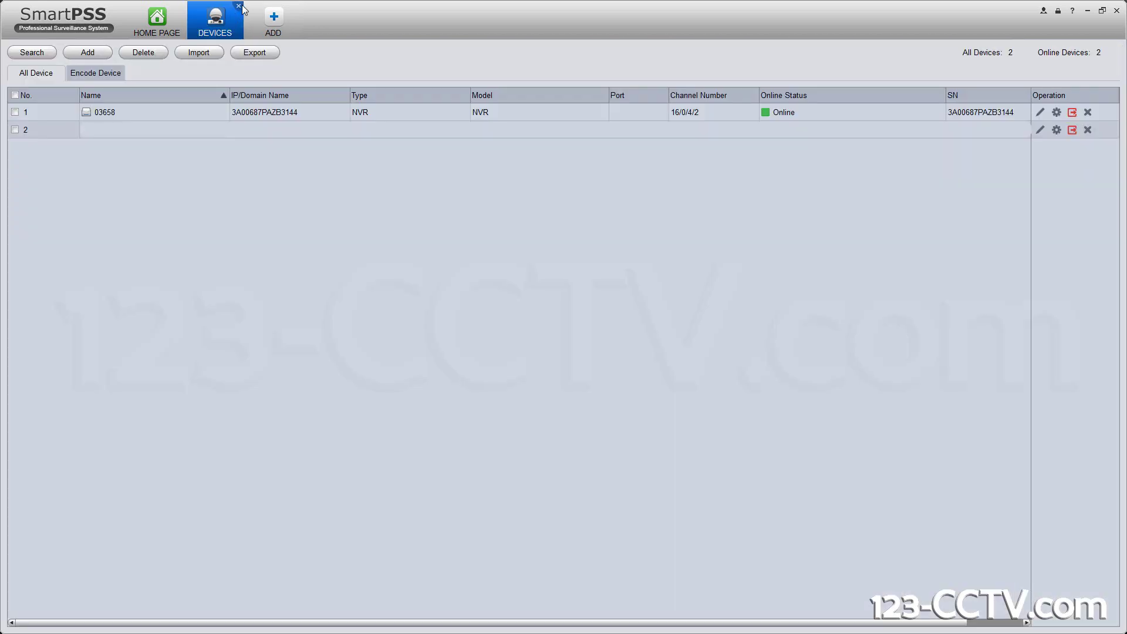
pyautogui.click(238, 6)
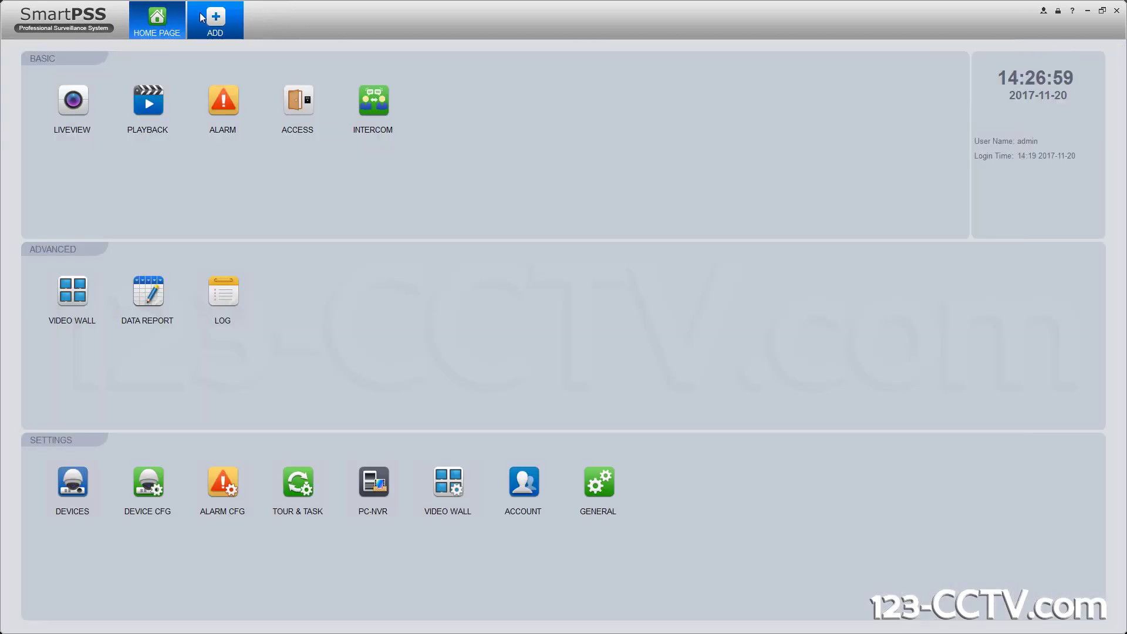
pyautogui.click(75, 107)
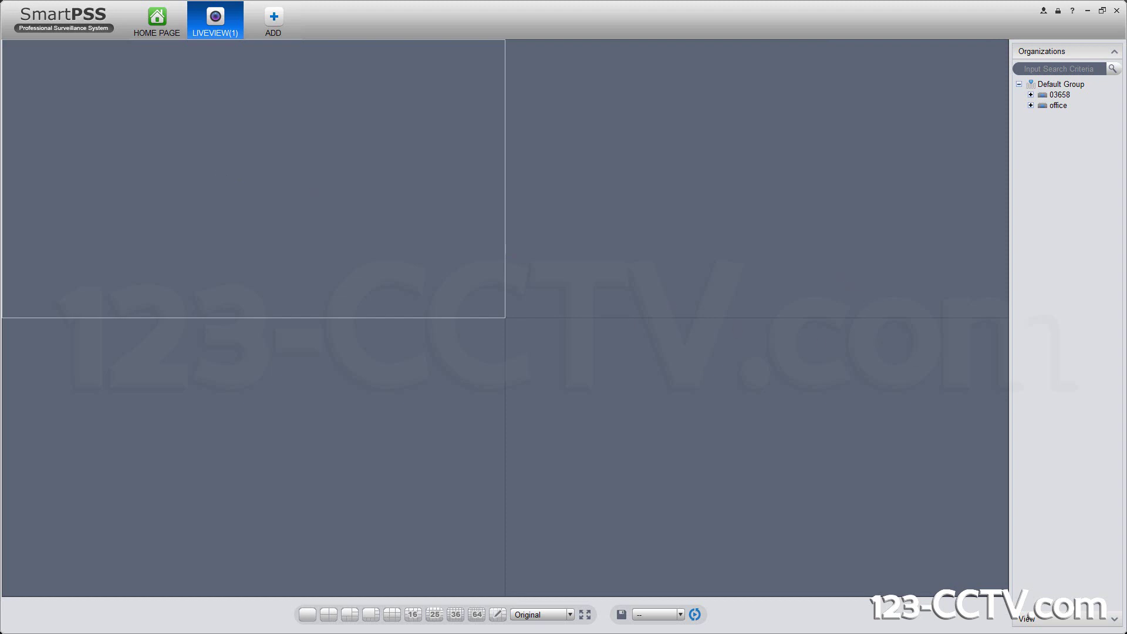
# Recall view1 from Default Group and switch to a 64-pane grid.
pyautogui.click(1074, 617)
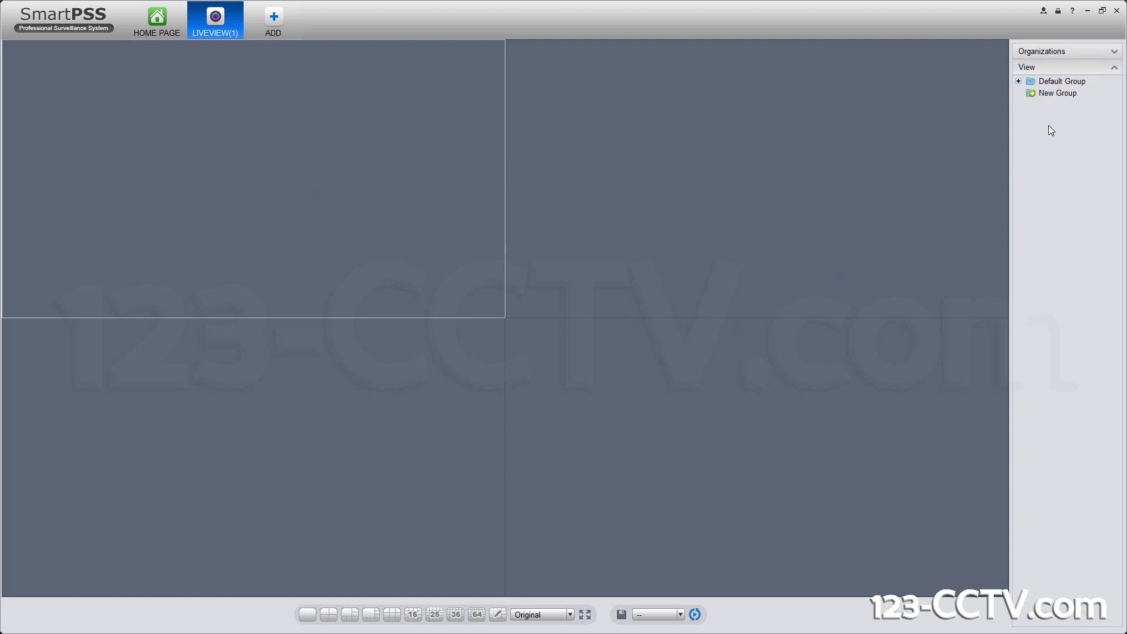
pyautogui.click(1019, 80)
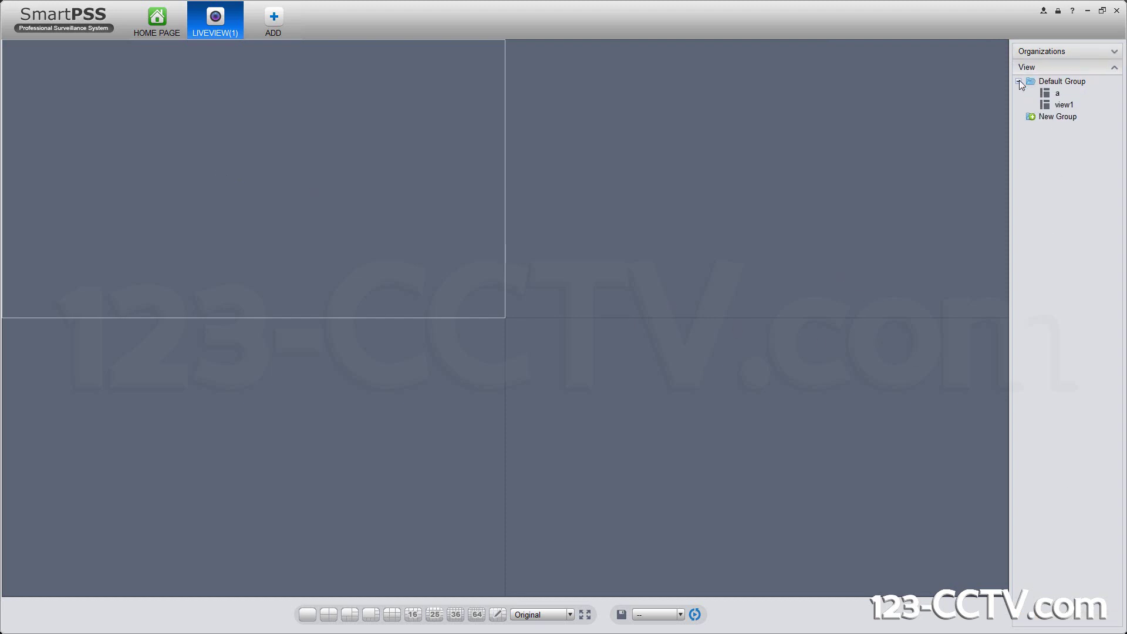
pyautogui.doubleClick(1060, 107)
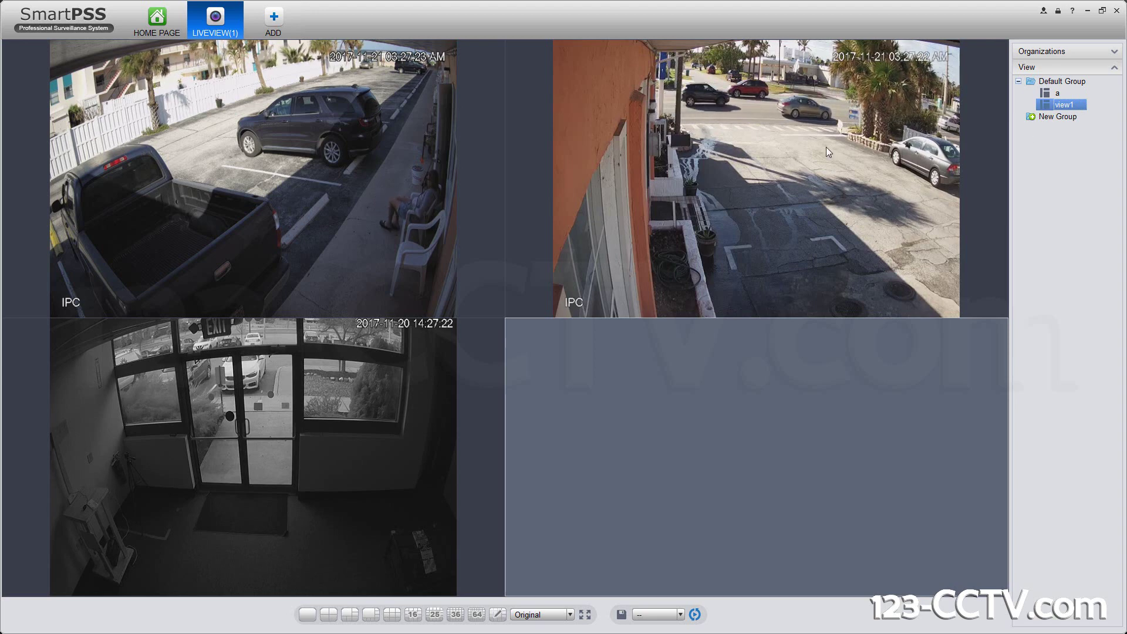
pyautogui.click(477, 616)
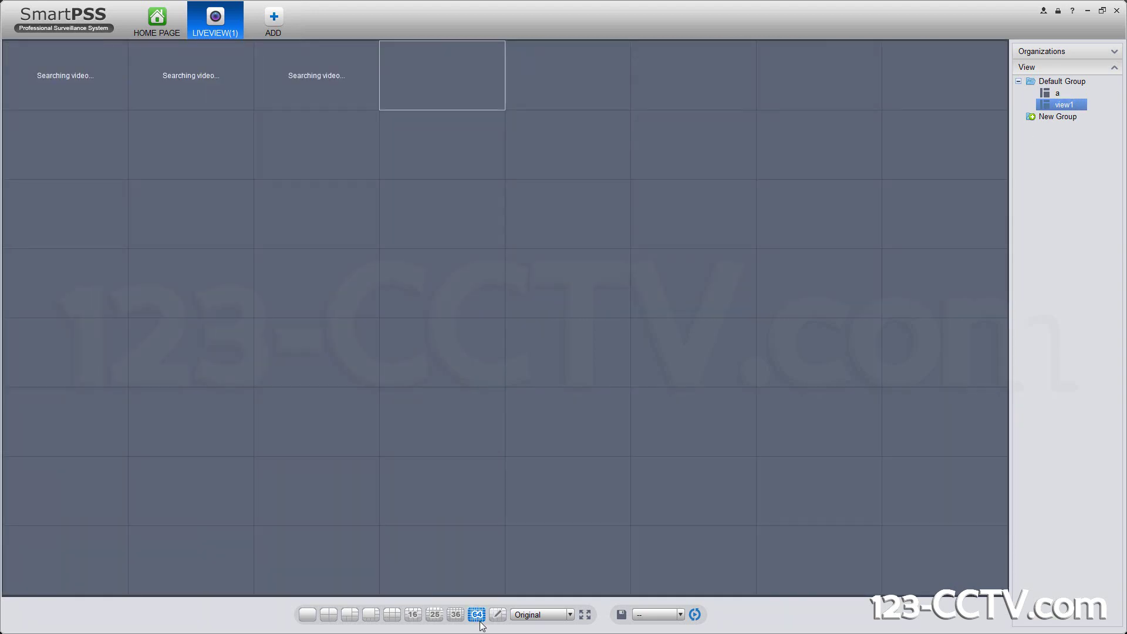